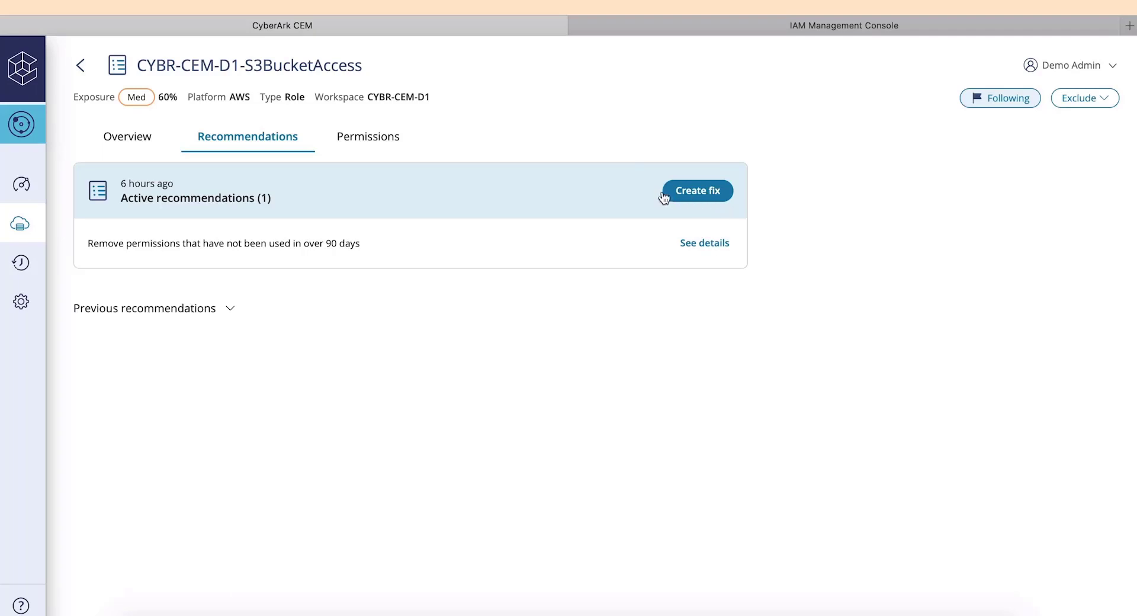
Create a fix for the recommendation to remove permissions unused for over 90 days.
click(698, 191)
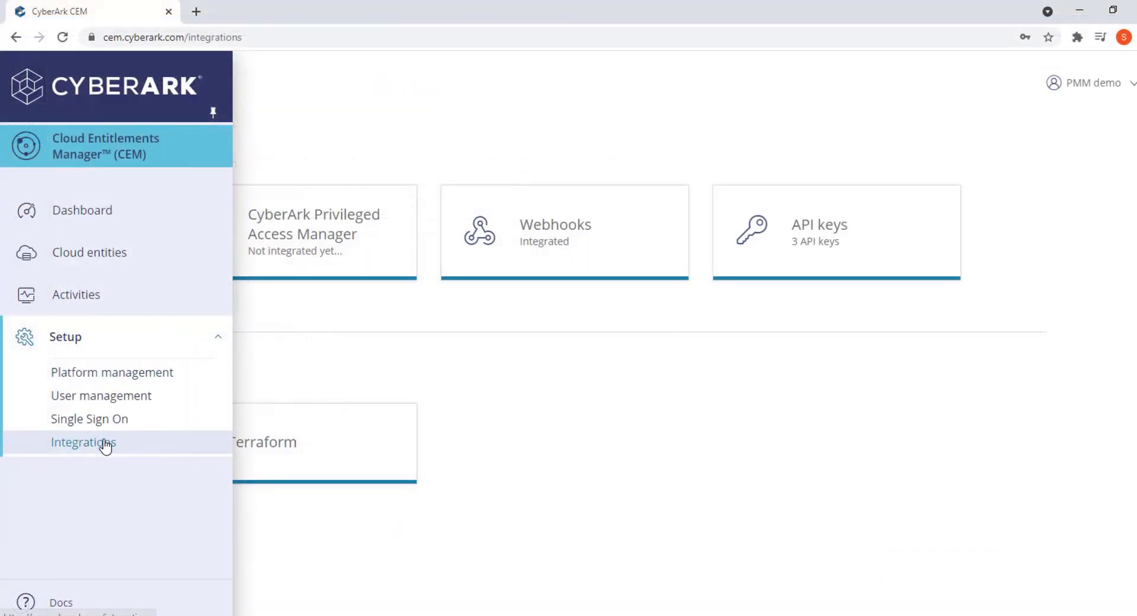
Look over the Webhooks, API keys and Terraform integration cards.
mouse_move(538, 249)
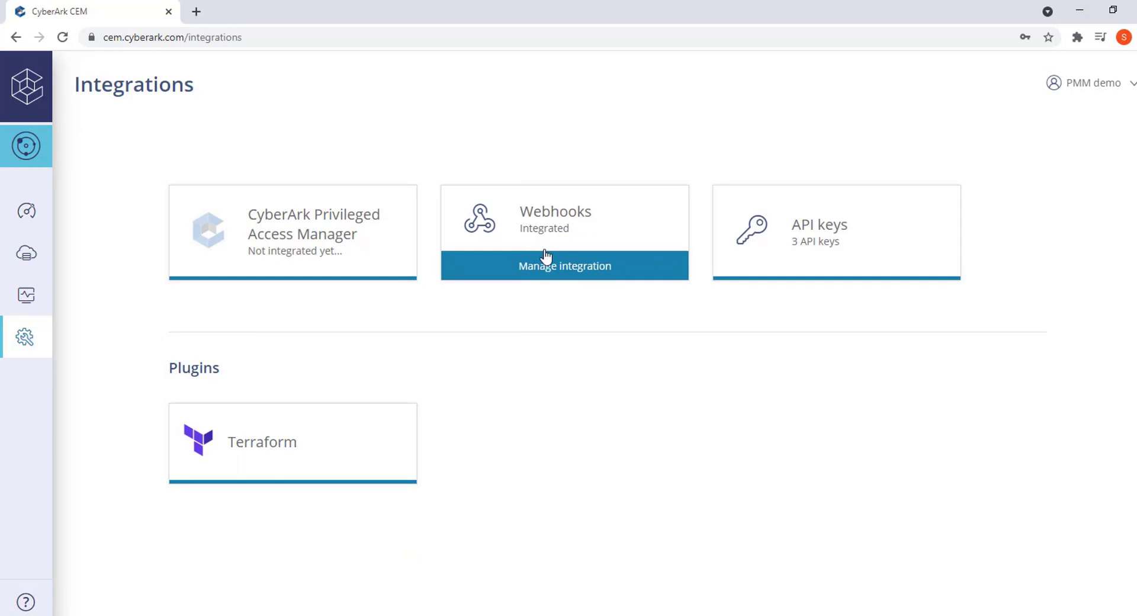
mouse_move(304, 424)
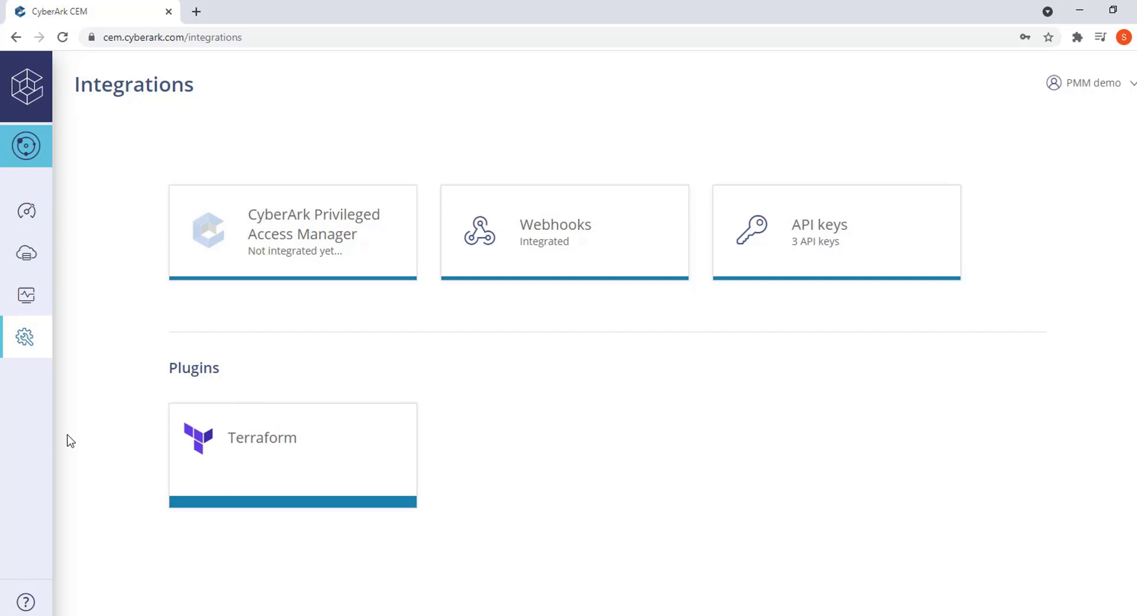
mouse_move(27, 602)
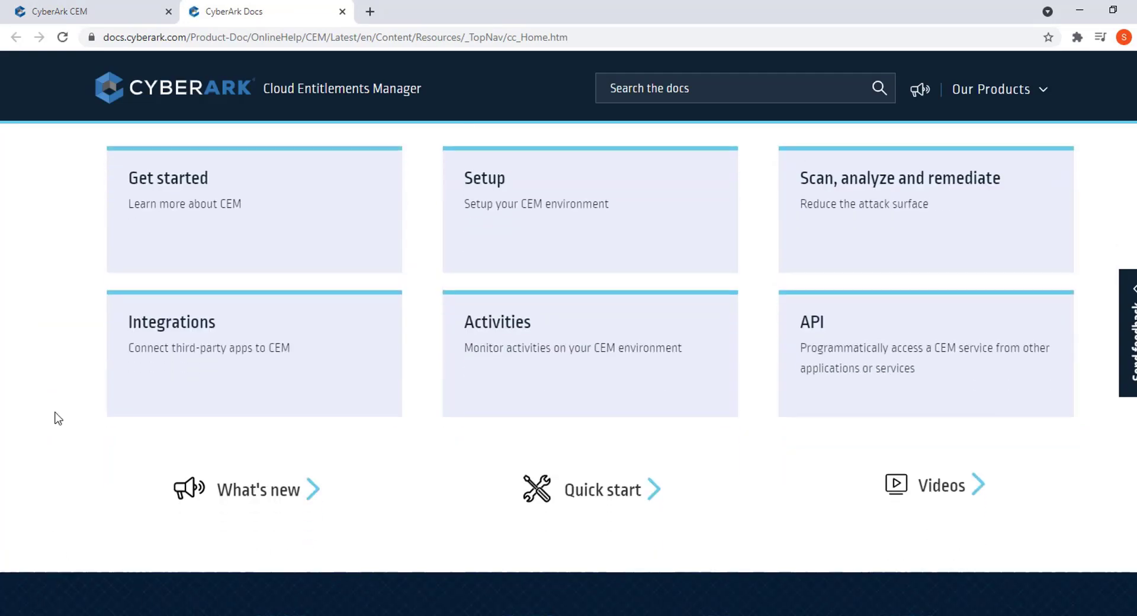
Return from the docs to the CyberArk CEM tab showing the fix.
click(74, 13)
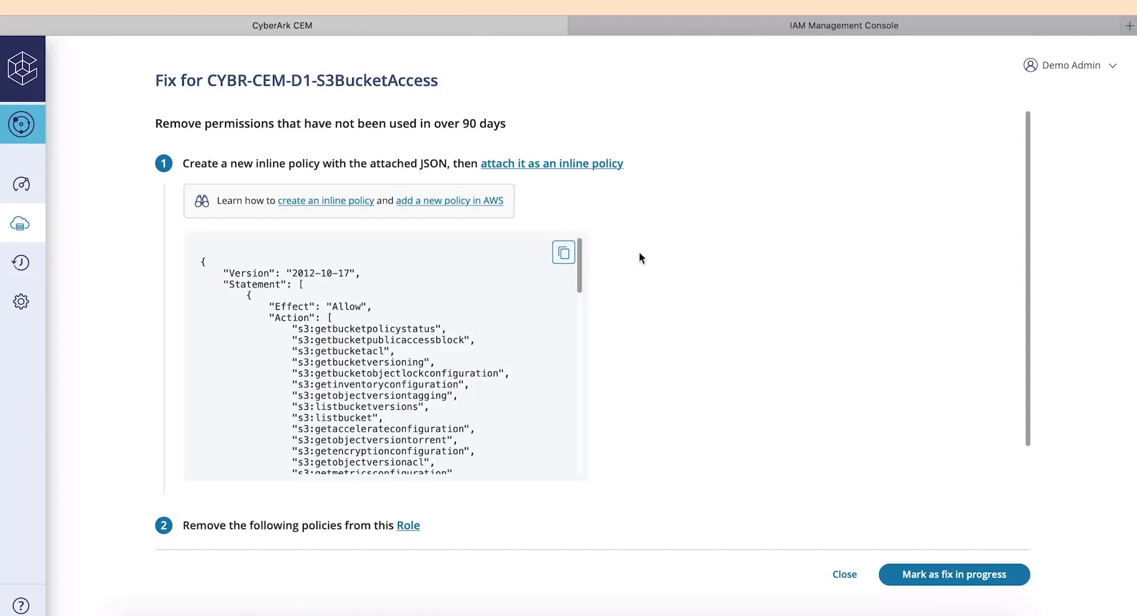
Copy the generated inline-policy JSON and review the three managed policies listed.
scroll(502, 333, down, 5)
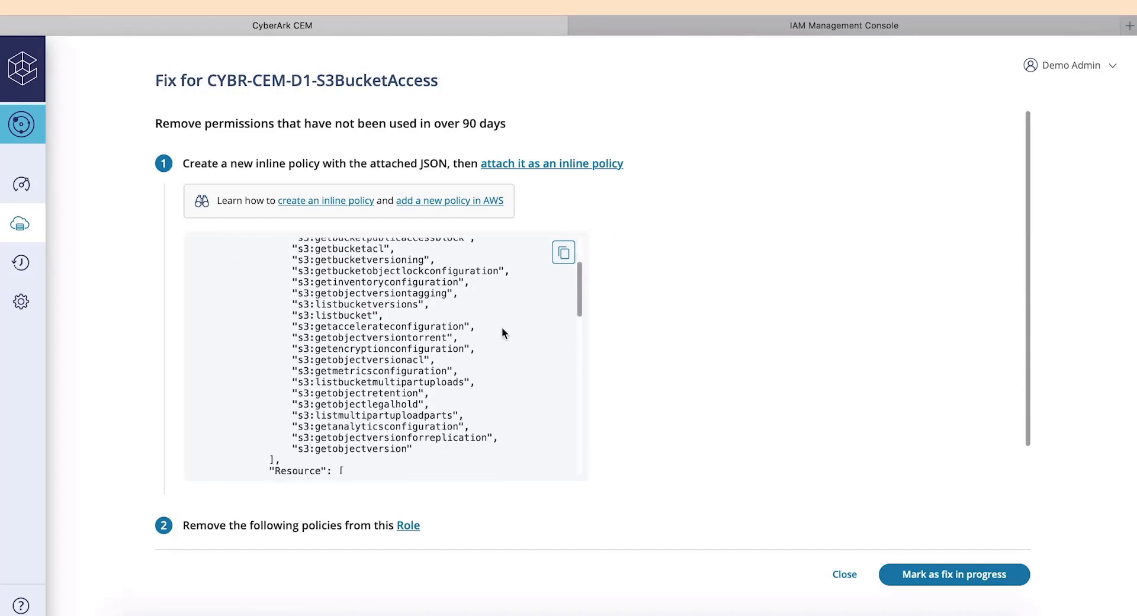
scroll(502, 326, down, 5)
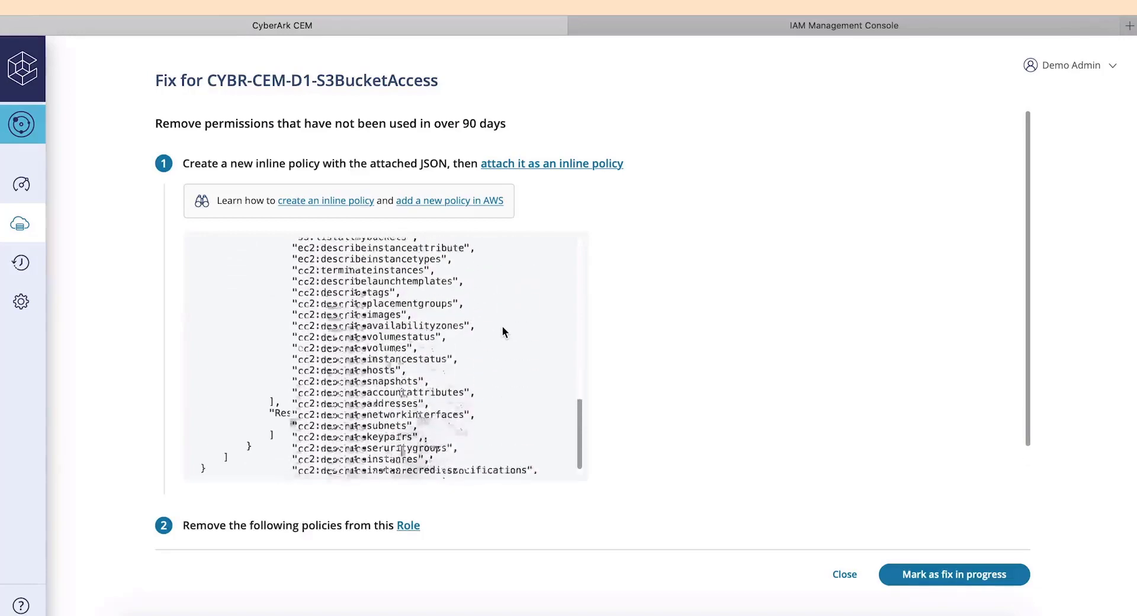
scroll(503, 326, up, 15)
click(563, 254)
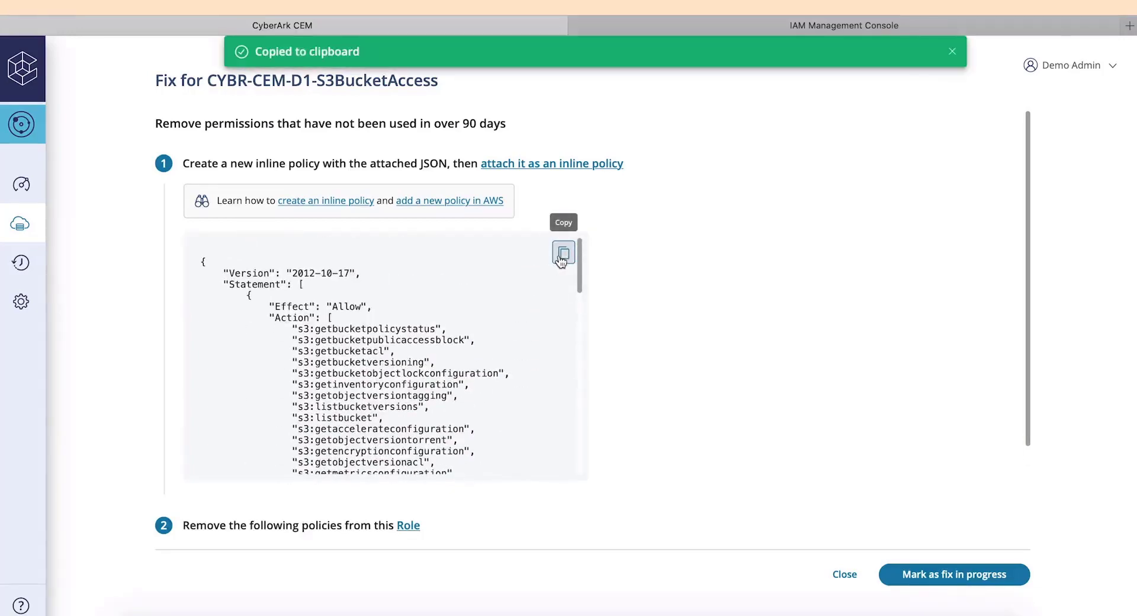
scroll(739, 278, down, 3)
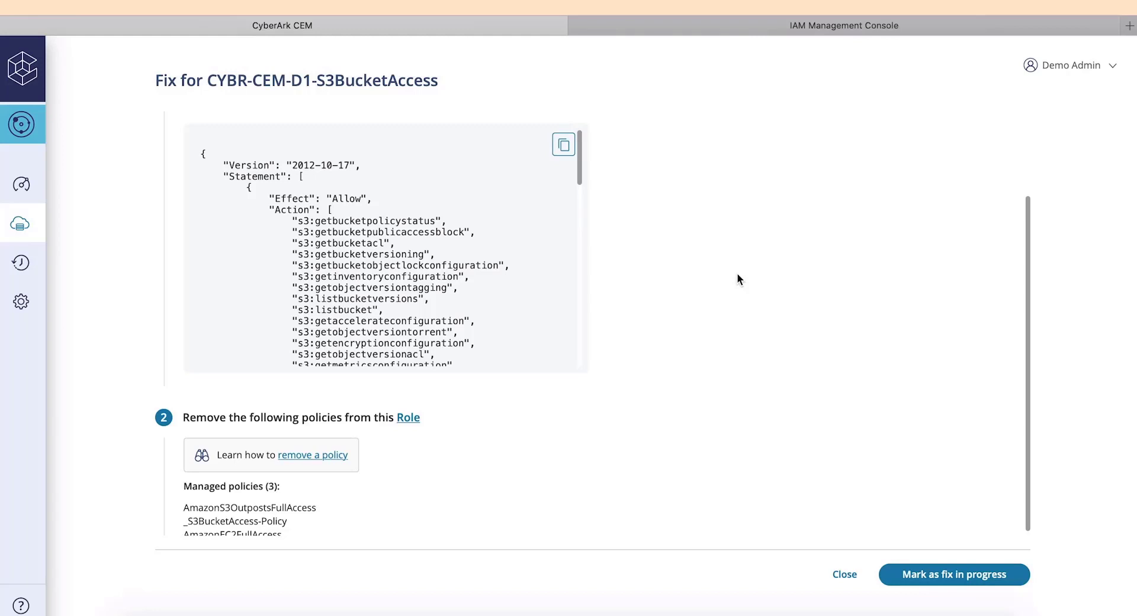
scroll(737, 274, up, 1)
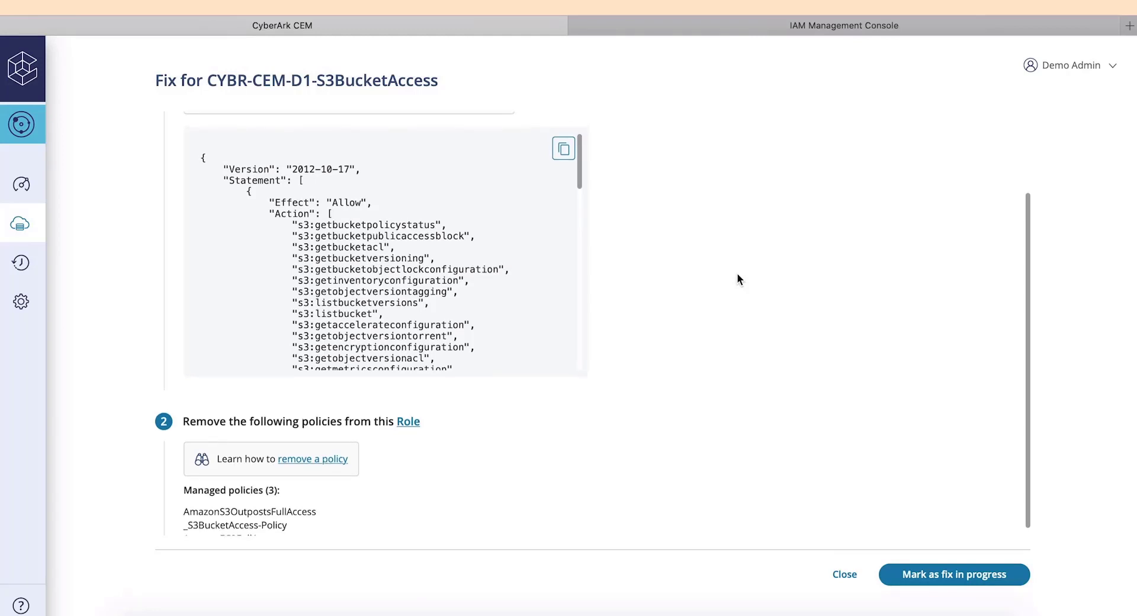
scroll(739, 279, up, 3)
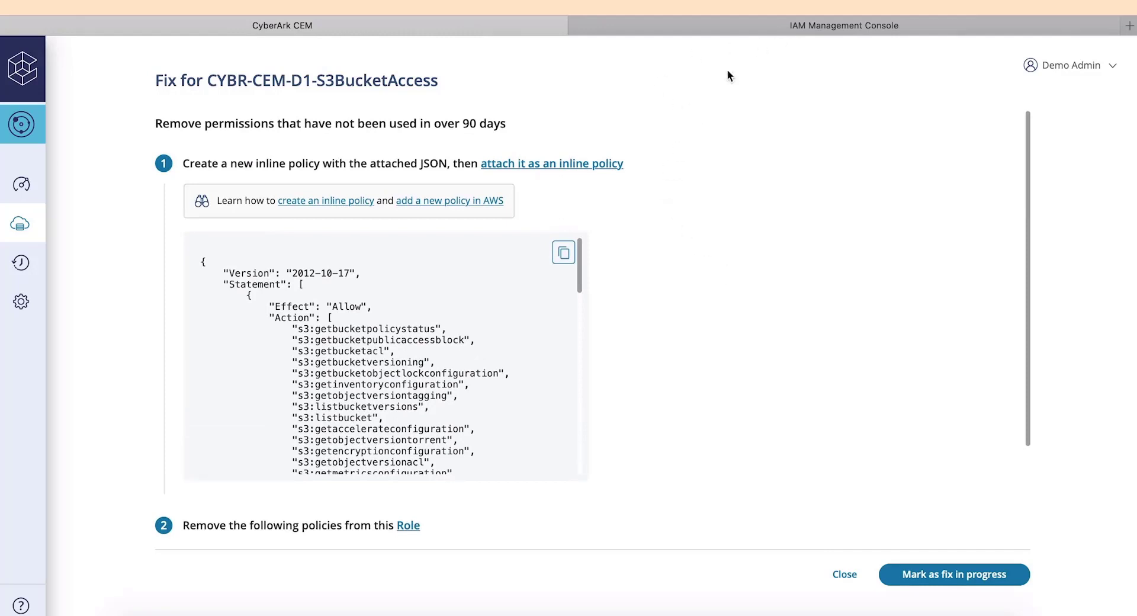
Start a new inline policy for CYBR-CEM-D1-S3BucketAccess in the AWS IAM console.
click(563, 253)
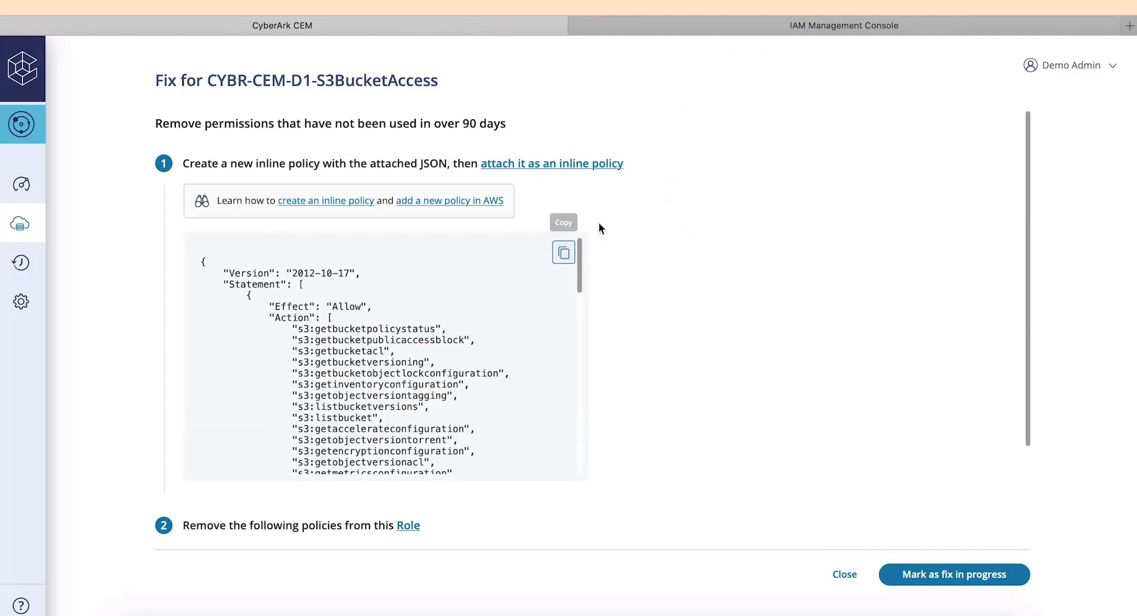
click(845, 27)
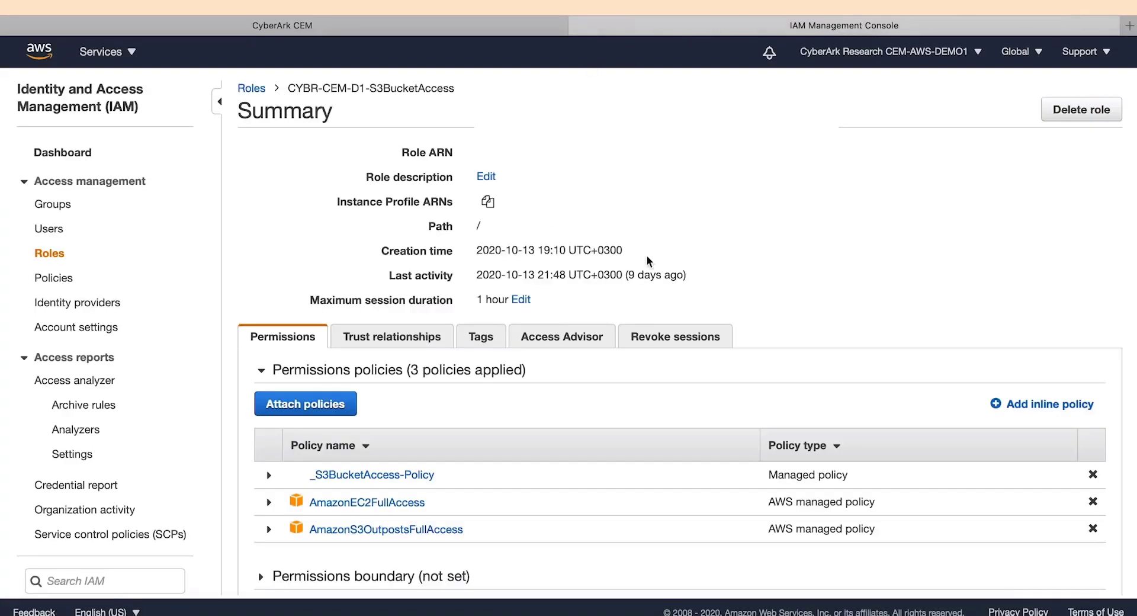
scroll(782, 267, down, 1)
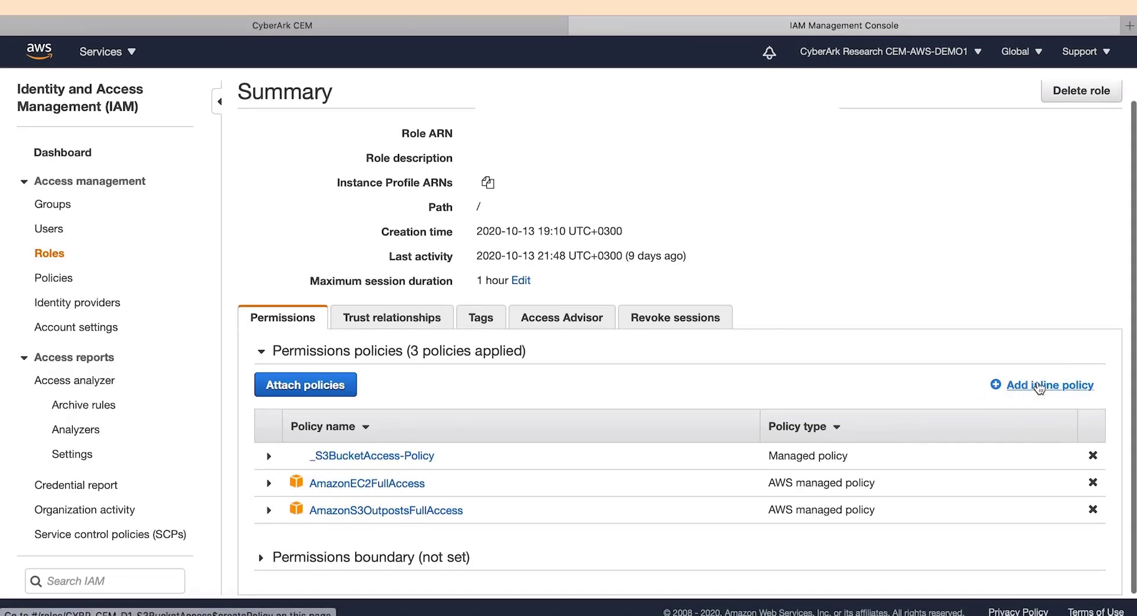
scroll(1037, 394, up, 1)
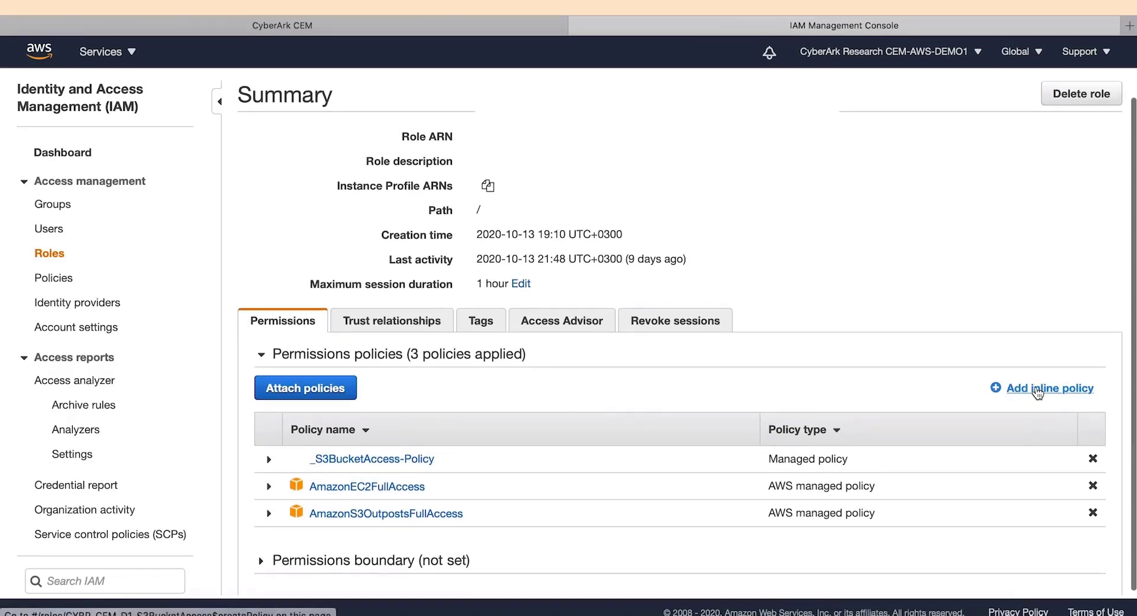
click(1037, 394)
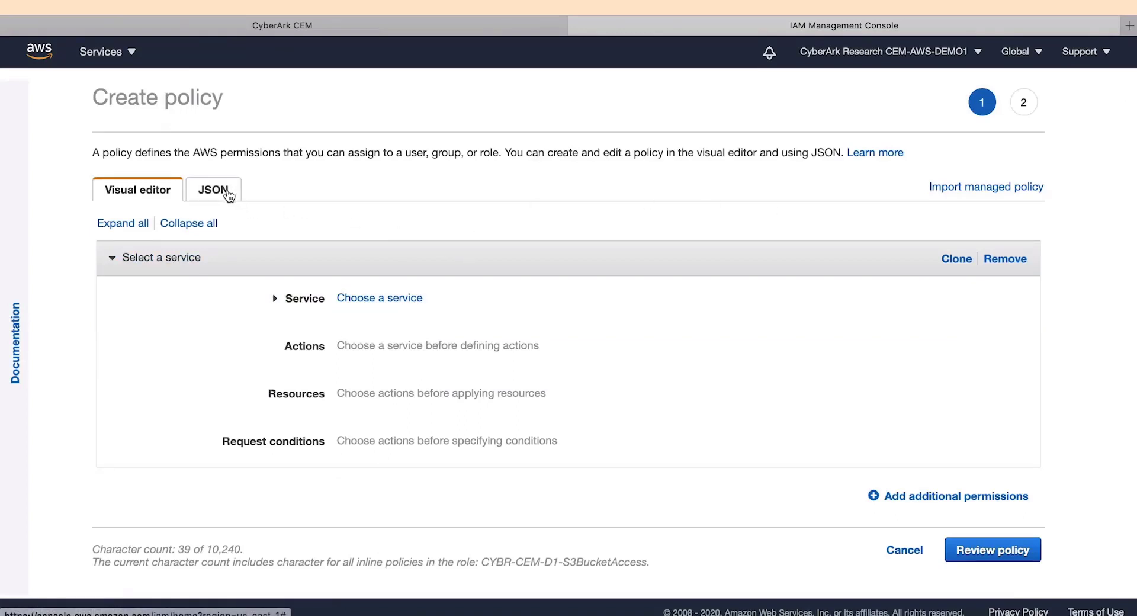
Replace the default policy JSON with the pasted 88-line CEM-generated policy.
click(276, 301)
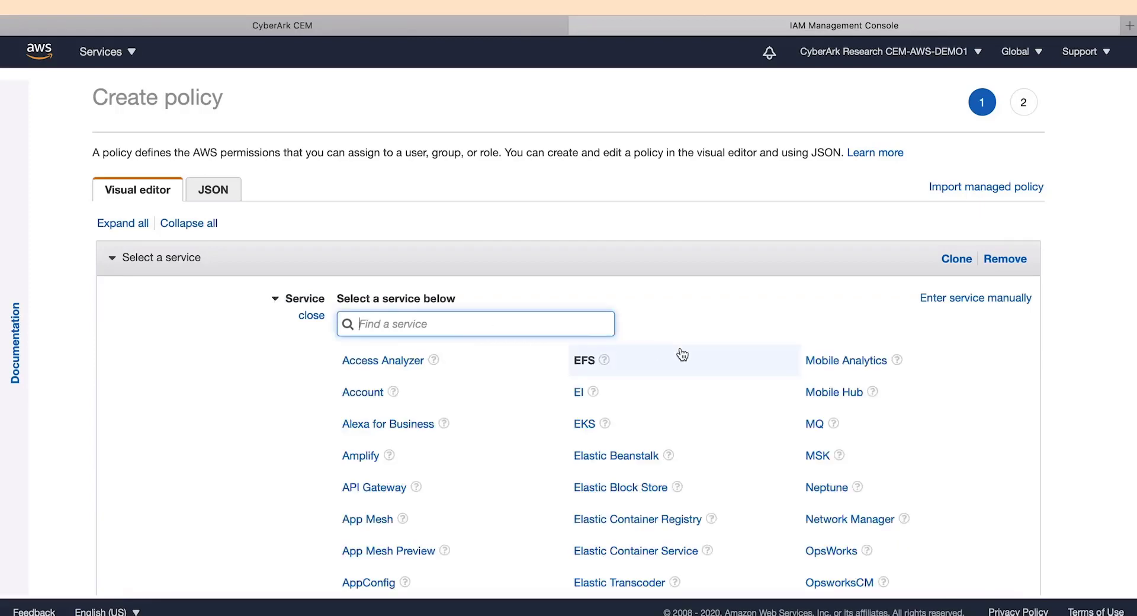
scroll(681, 356, down, 3)
scroll(681, 353, up, 3)
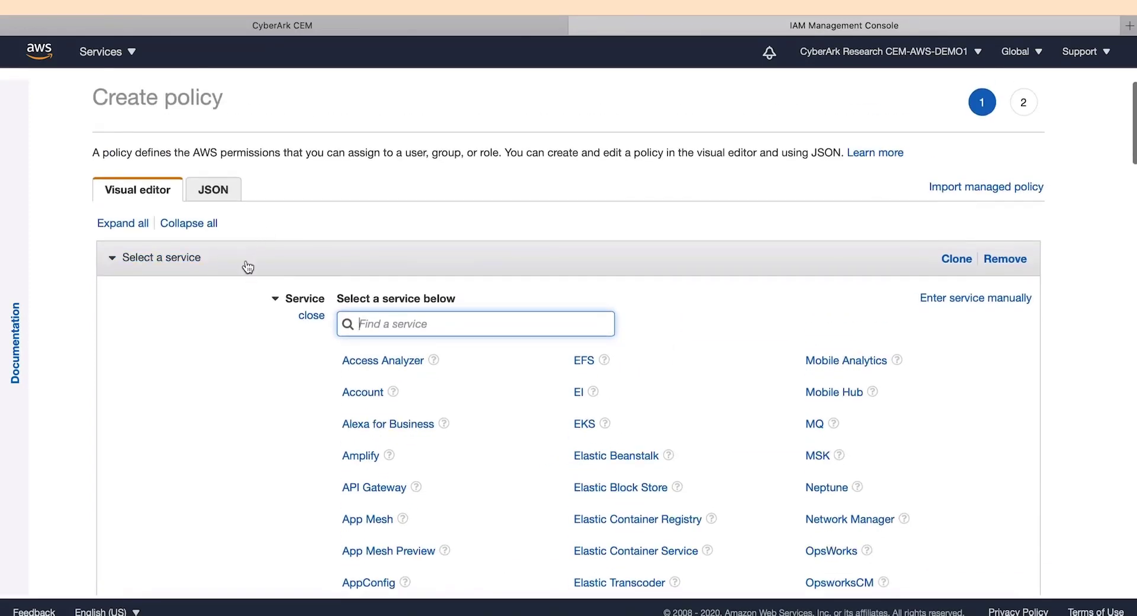
click(275, 300)
click(213, 190)
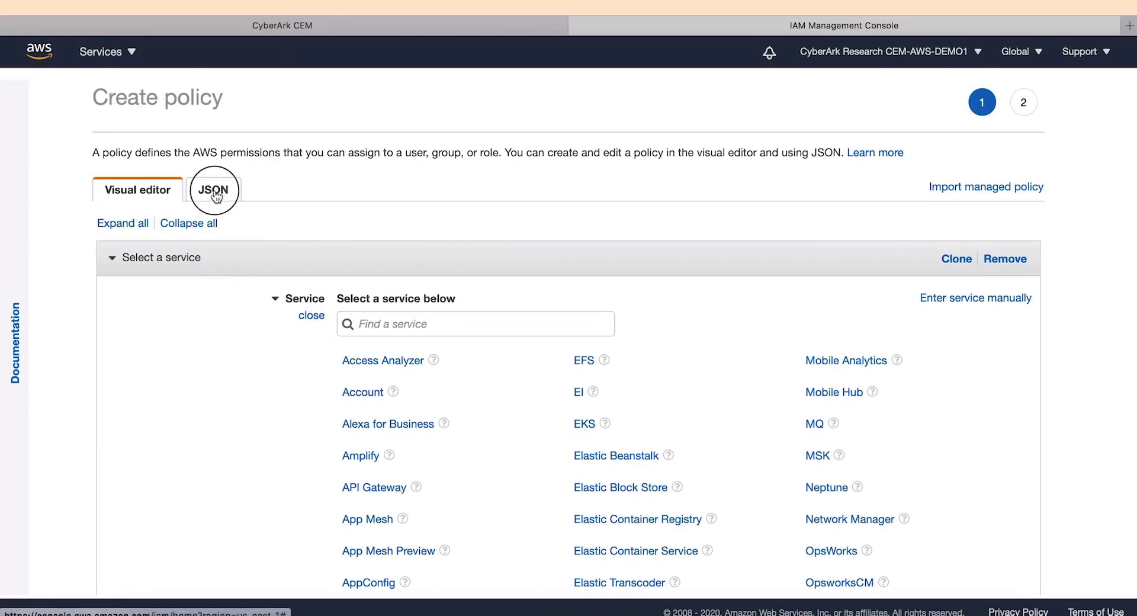
drag(135, 230, 178, 282)
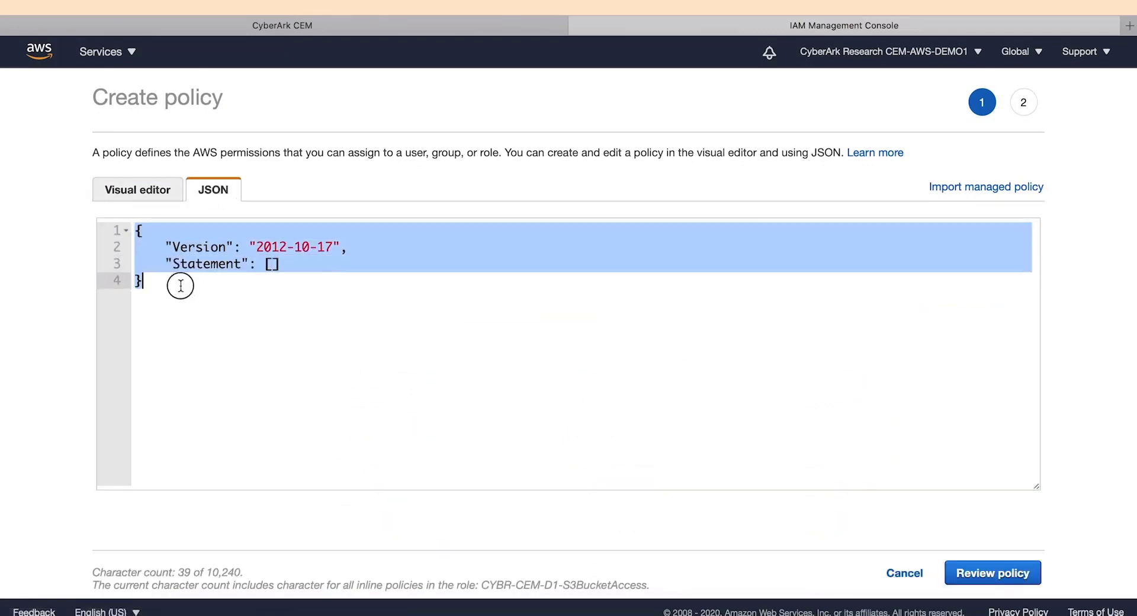
key(BackSpace)
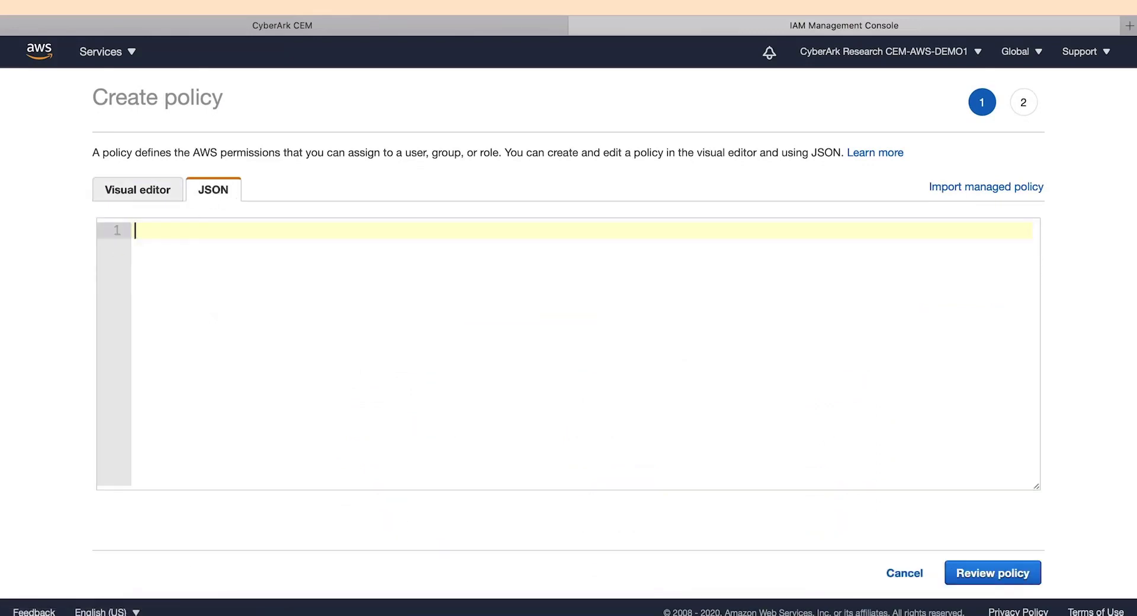
key(super+v)
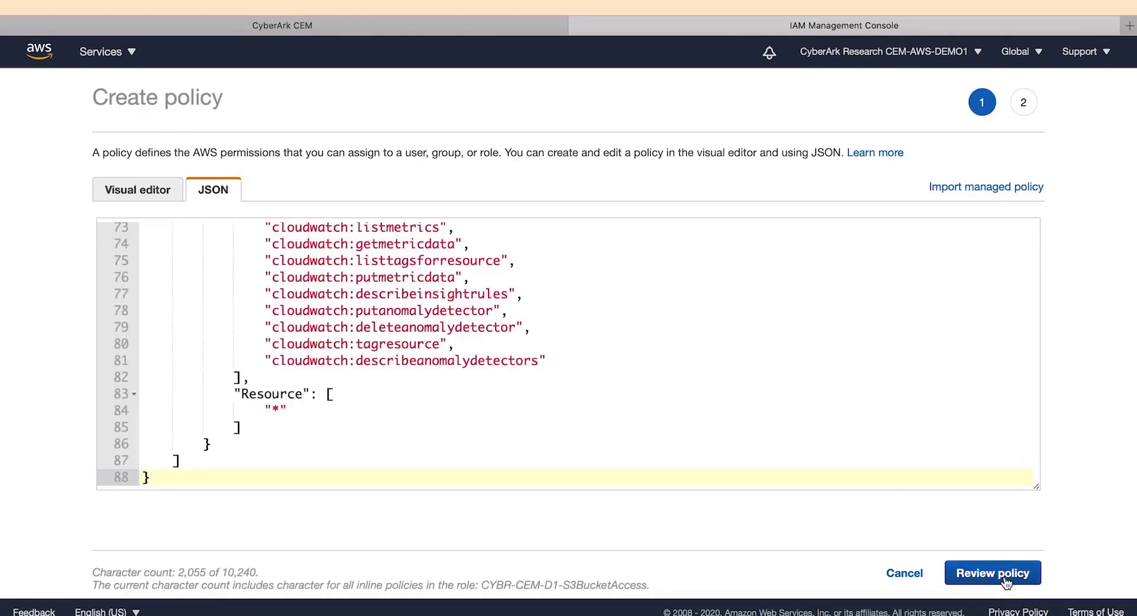
scroll(913, 427, up, 15)
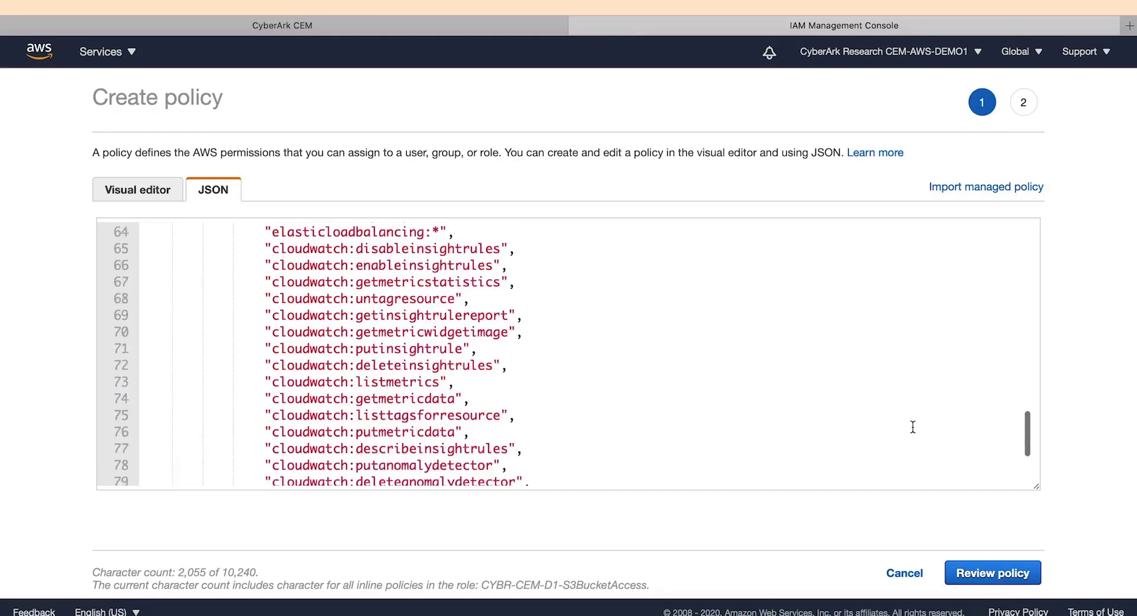
scroll(913, 427, down, 15)
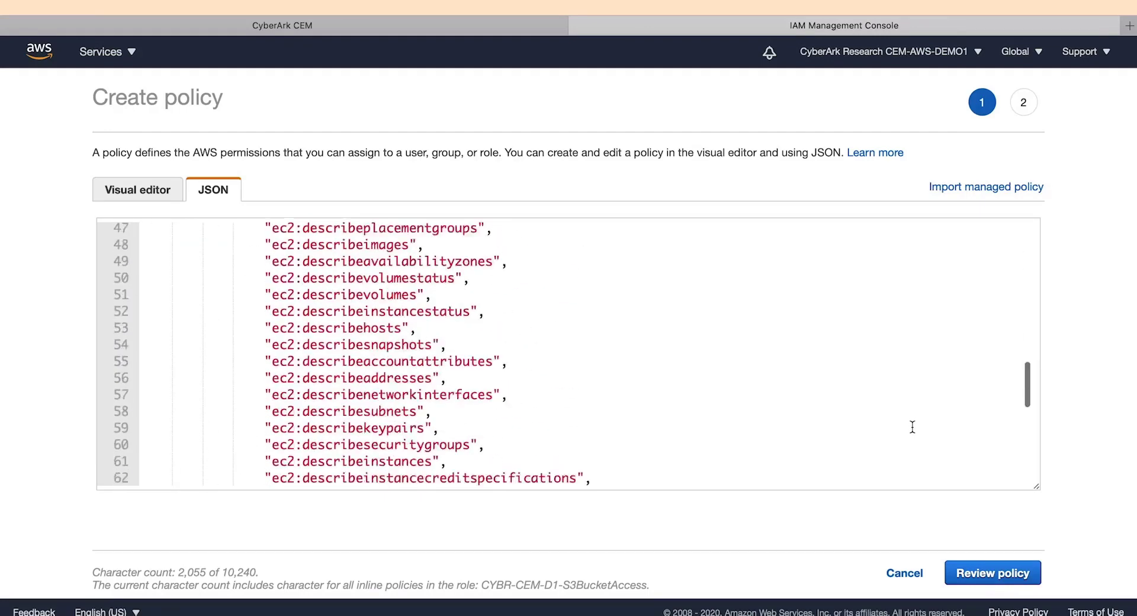
Name the inline policy CEM-AccessPolicy-S3 and create it on the role.
click(946, 573)
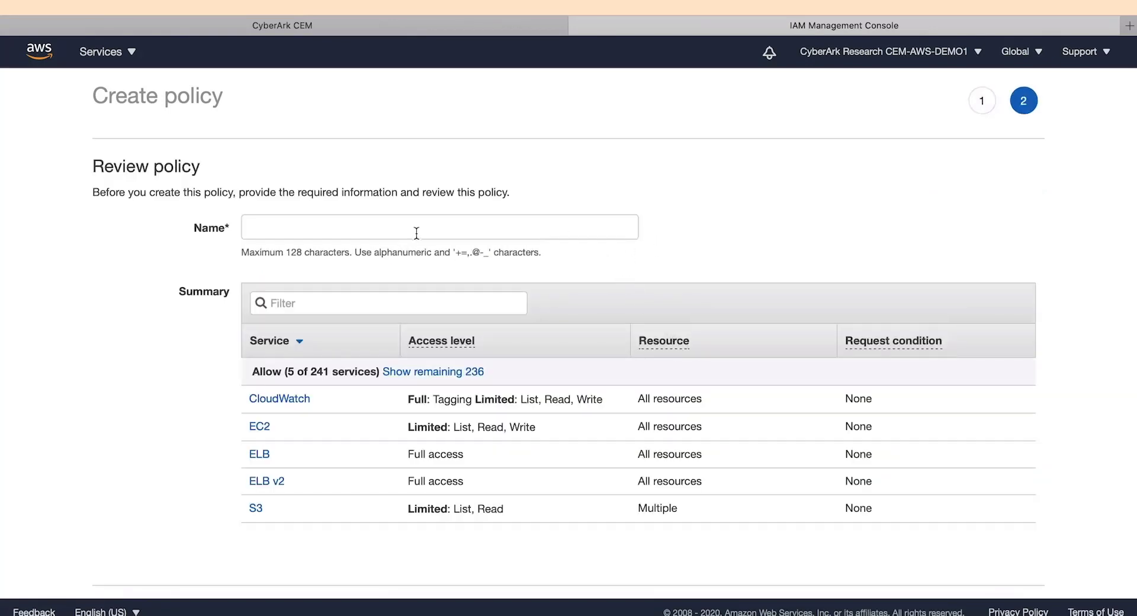
scroll(613, 261, down, 2)
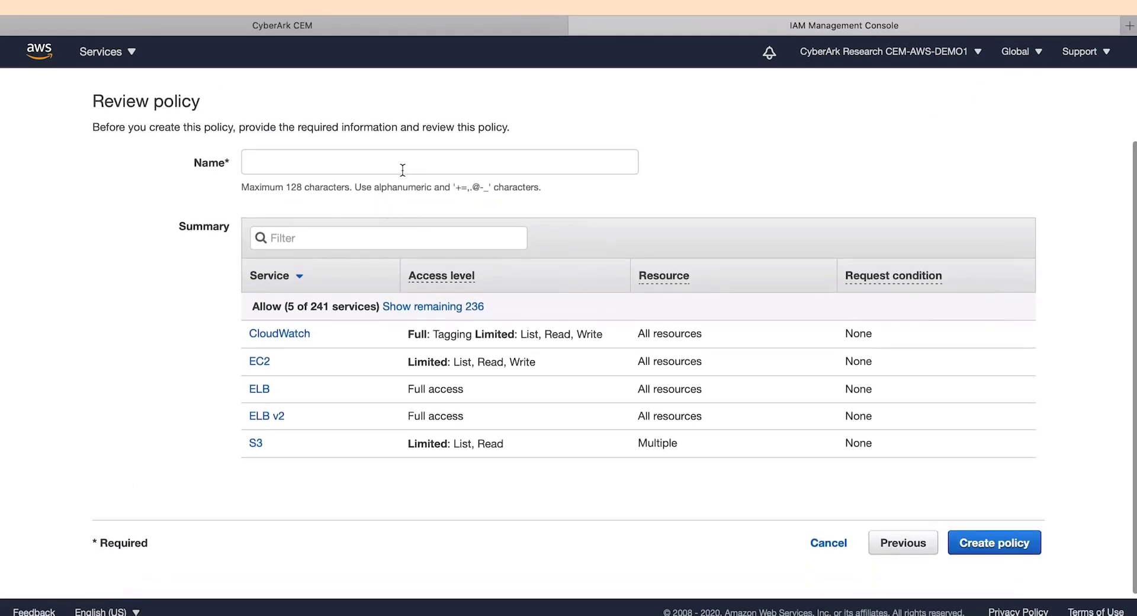
click(401, 168)
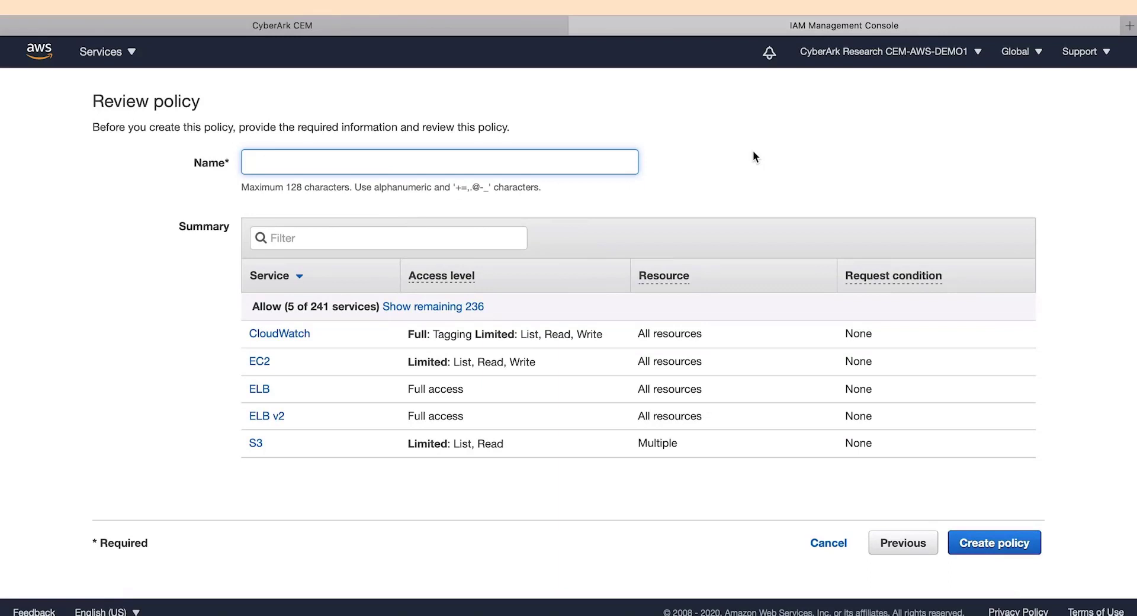
text(CEM-AccessPolicy-S3)
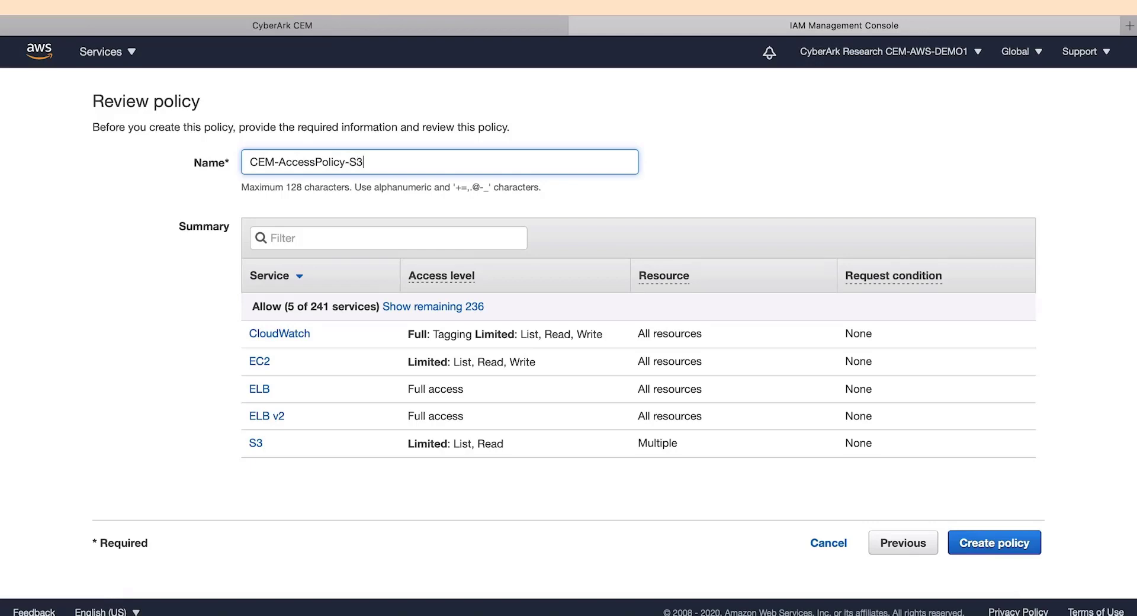
click(997, 546)
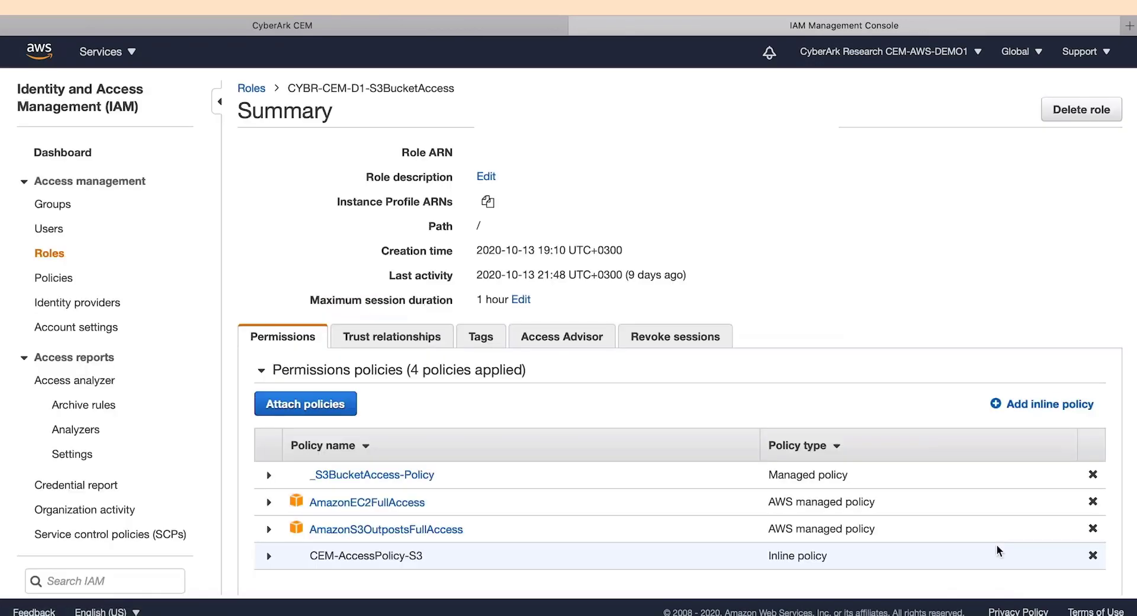
Detach AmazonEC2FullAccess and AmazonS3OutpostsFullAccess from the role.
scroll(667, 504, down, 2)
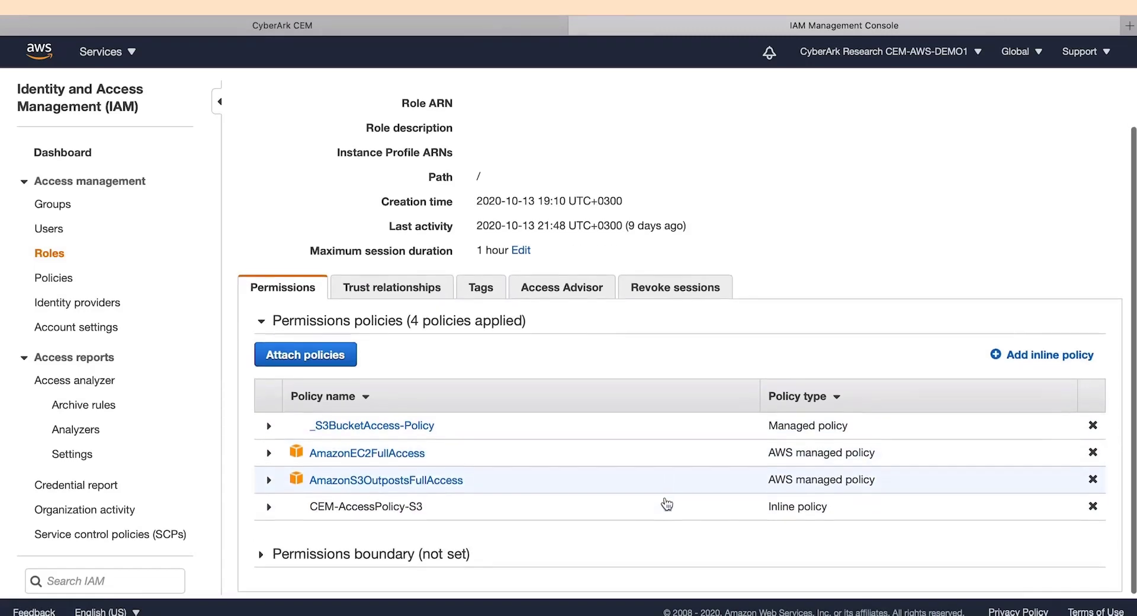
click(1093, 453)
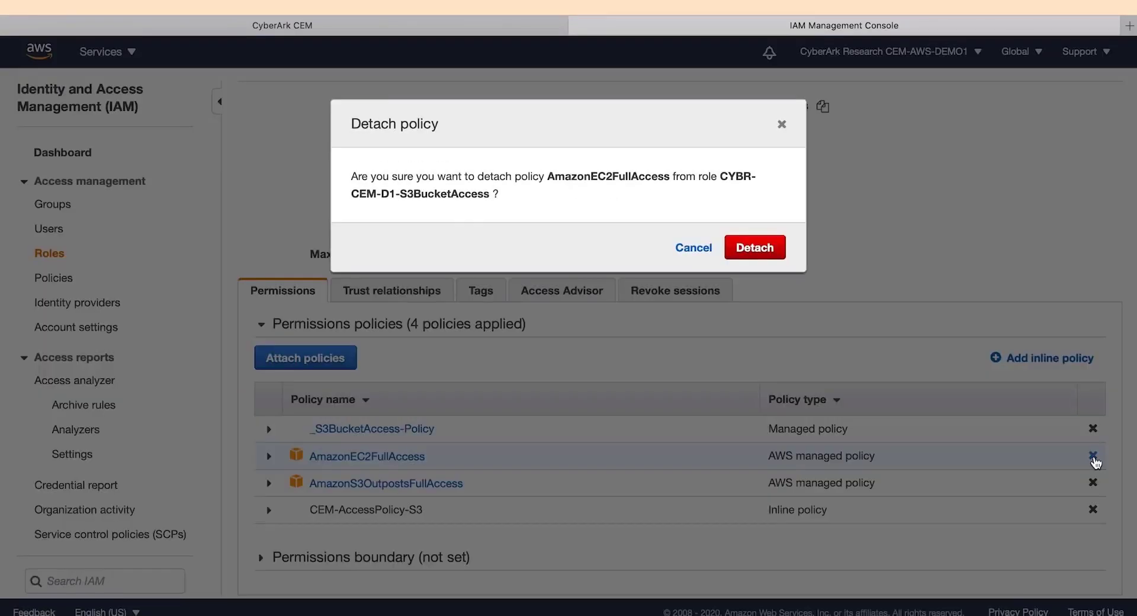
click(754, 252)
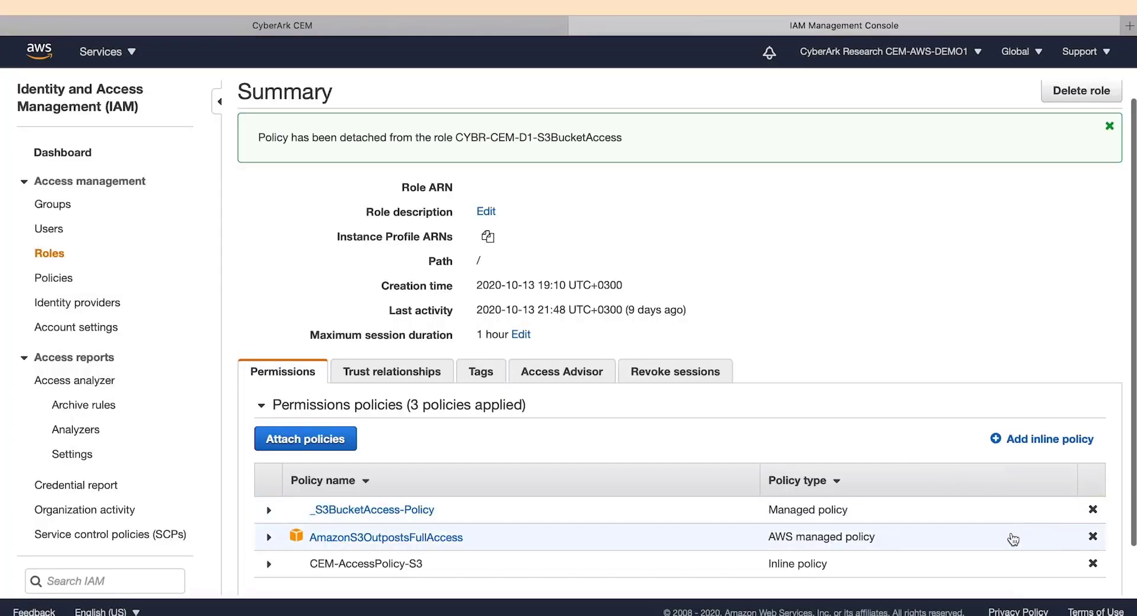
click(1093, 536)
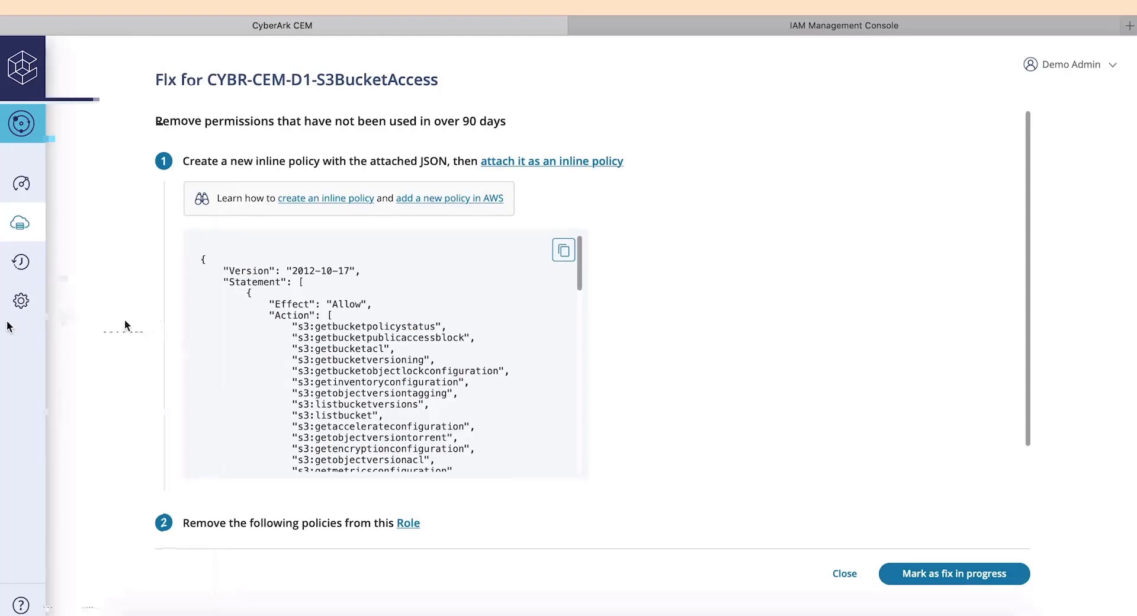
Start a scan of the CYBR-CEM-D1 AWS workspace, then view Cloud Entities.
click(136, 336)
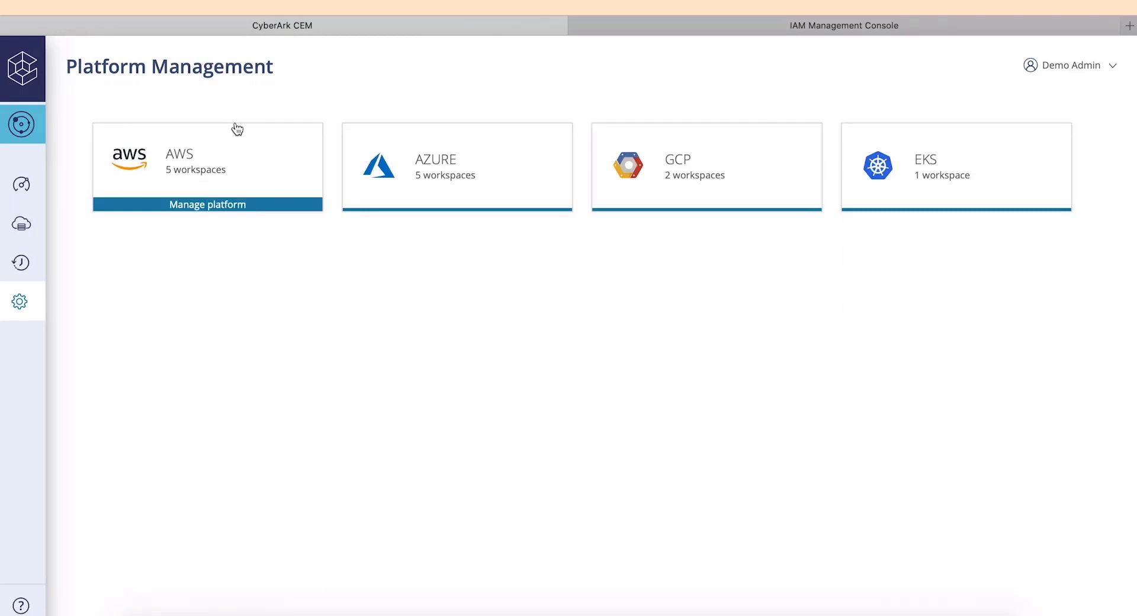
click(244, 199)
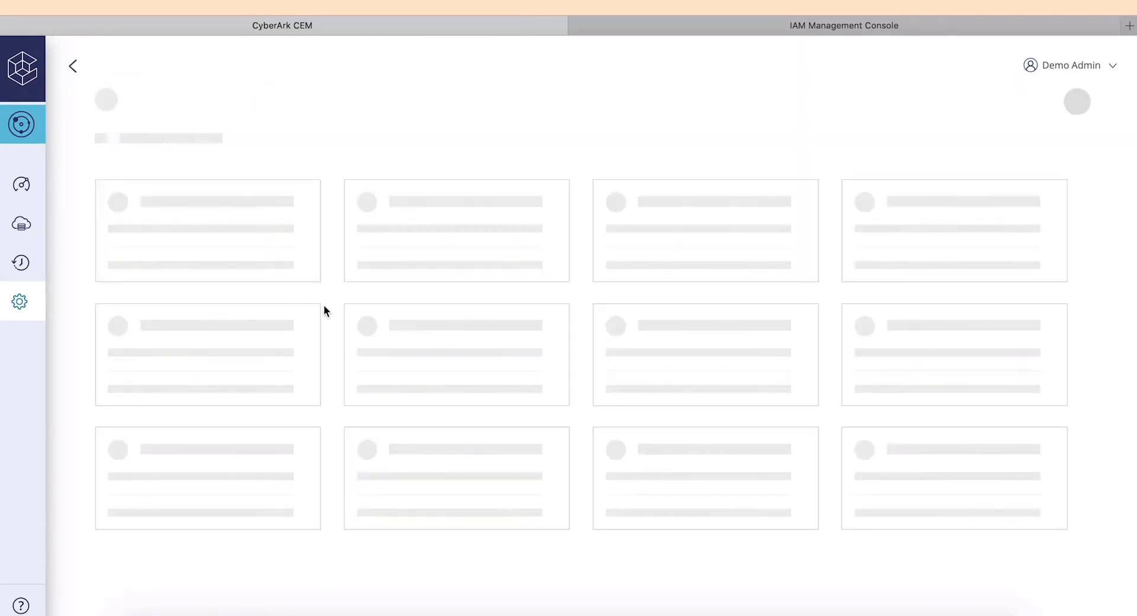
click(551, 186)
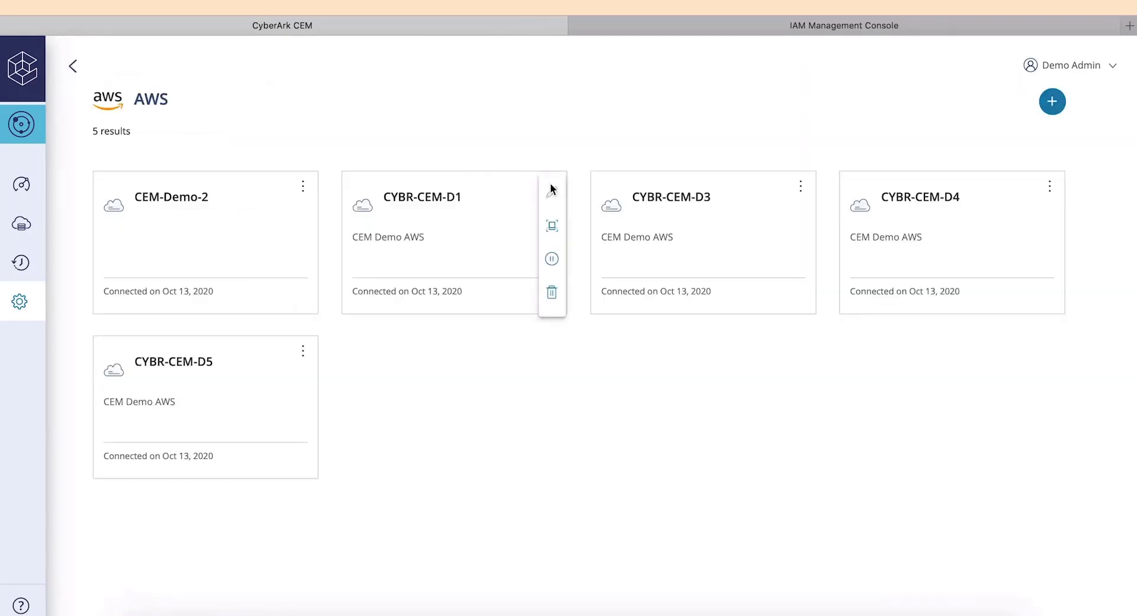
click(554, 227)
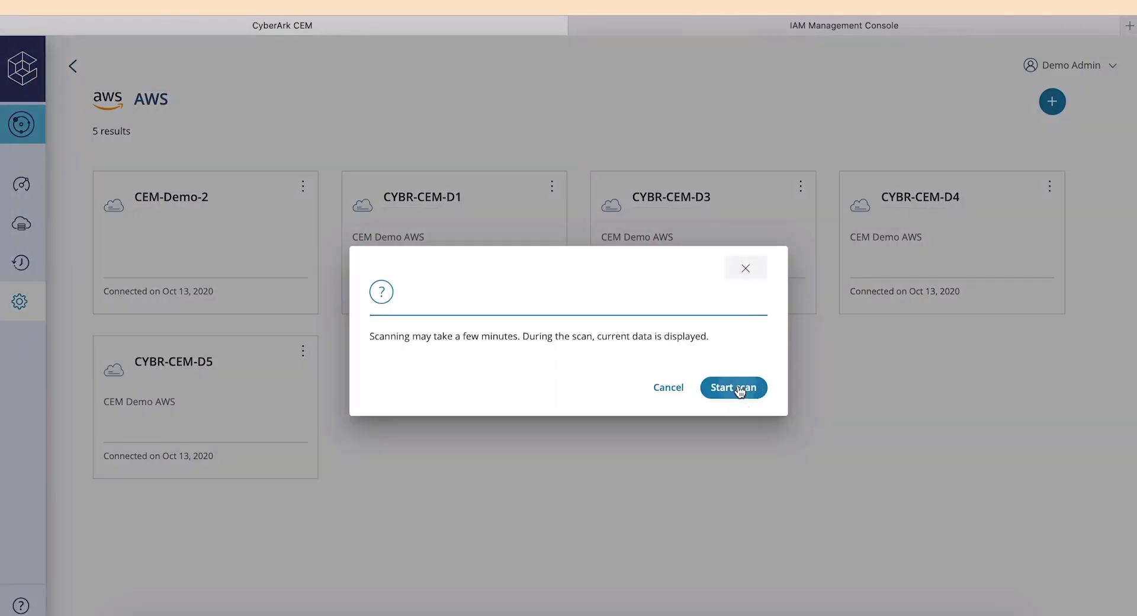
click(733, 388)
mouse_move(24, 194)
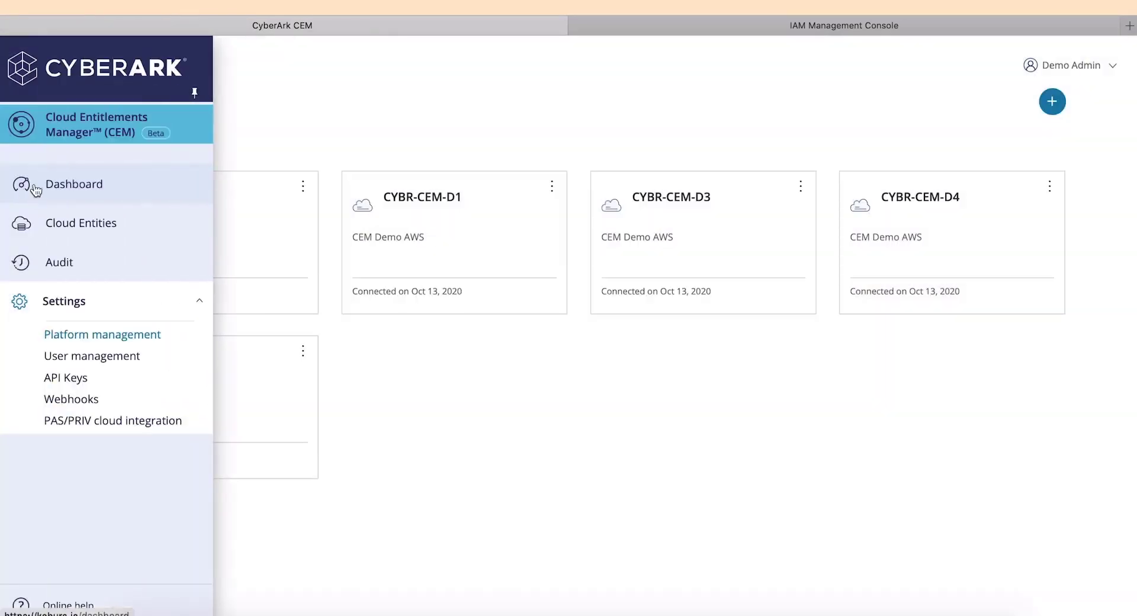
click(97, 233)
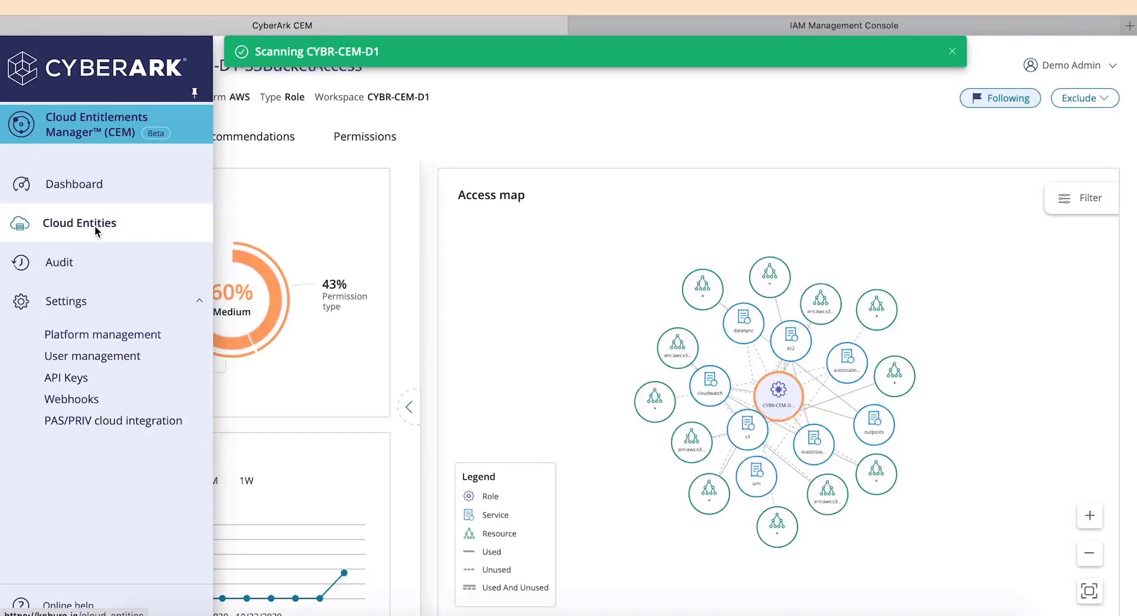